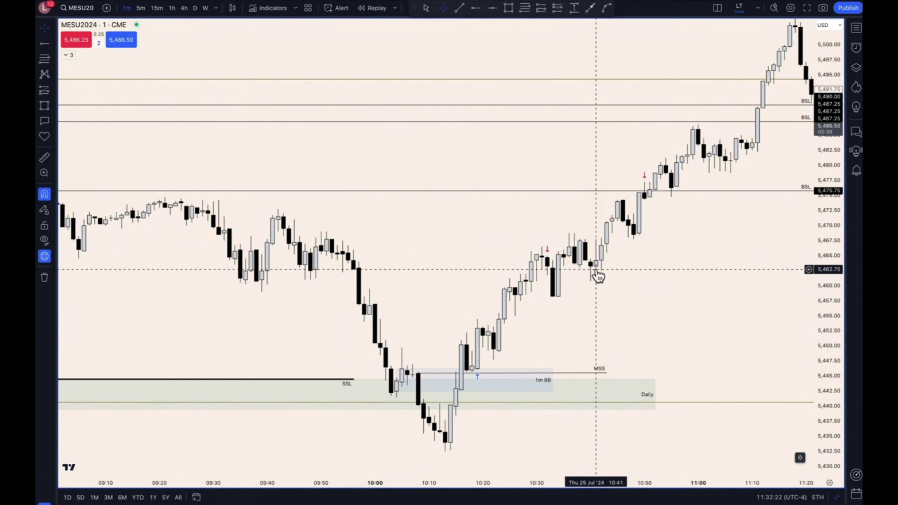
left_click_drag(472, 269, 485, 262)
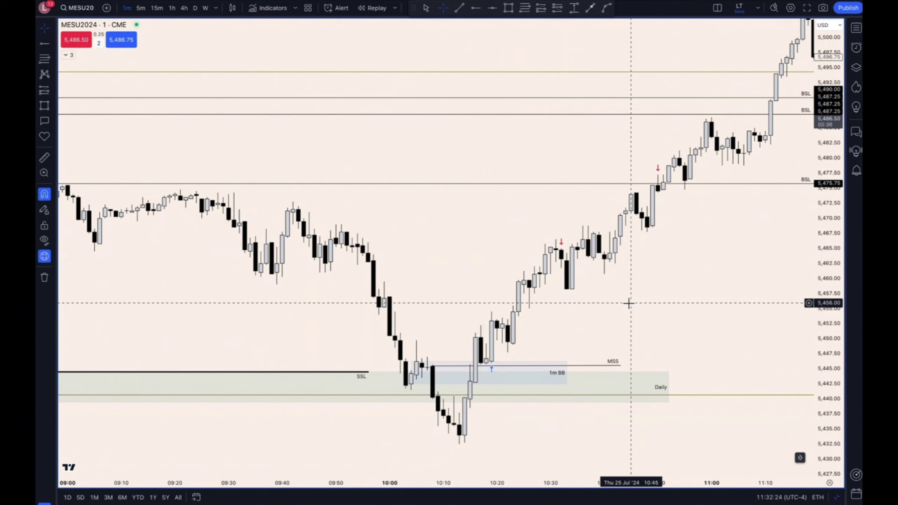
left_click_drag(627, 303, 597, 304)
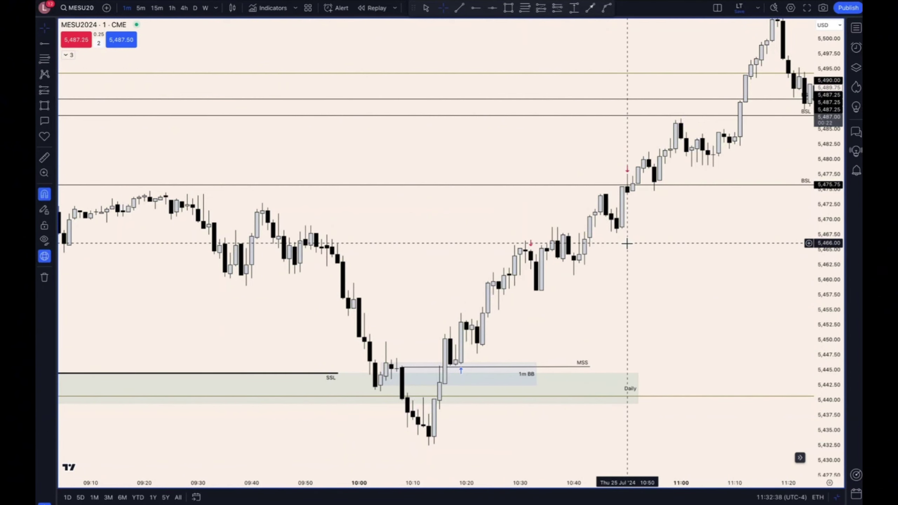
scroll(482, 223, "down", 1)
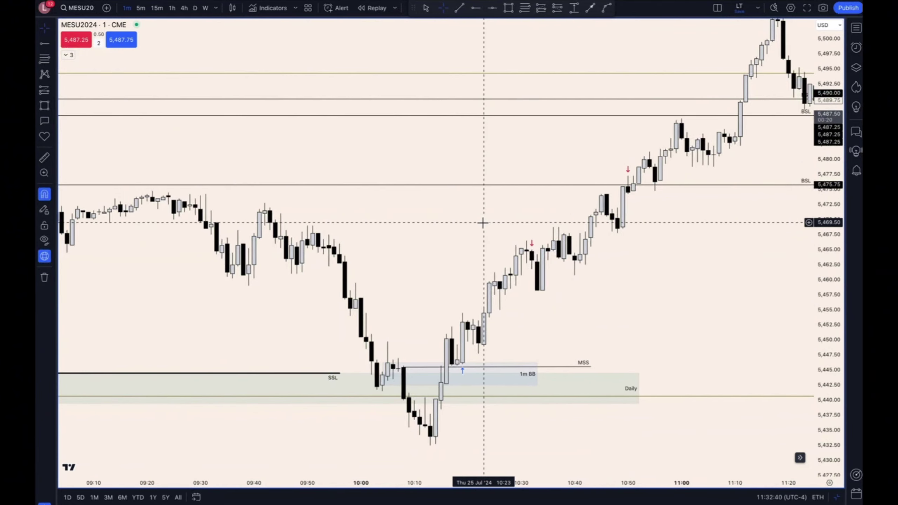
scroll(483, 223, "down", 3)
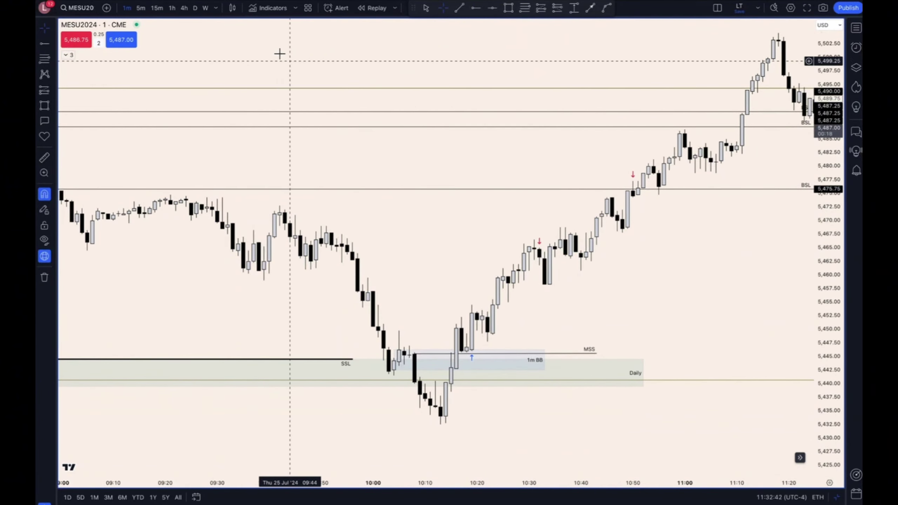
- Switch the chart to the daily timeframe and frame the June-July swing with its Fibonacci retracement levels
left_click(195, 8)
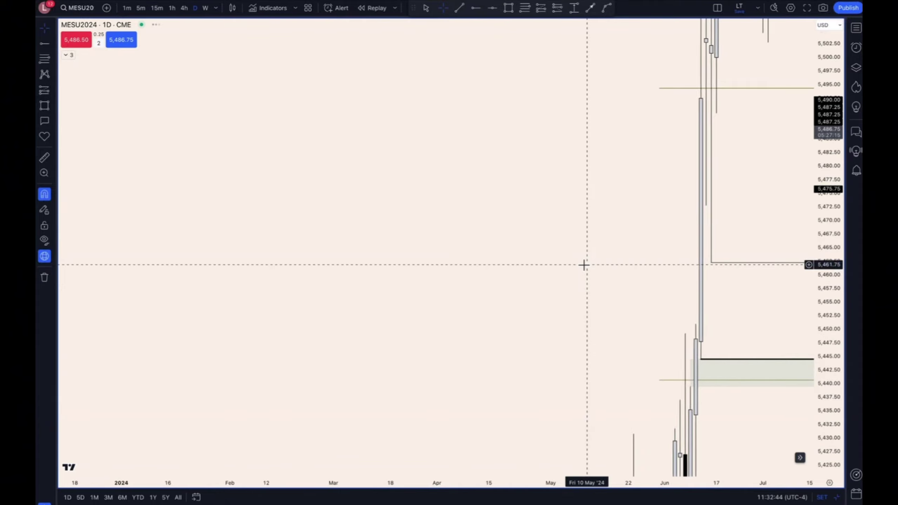
scroll(583, 264, "down", 2)
double_click(829, 219)
scroll(755, 331, "up", 7)
left_click_drag(746, 327, 531, 375)
left_click_drag(827, 385, 827, 318)
left_click_drag(748, 319, 733, 393)
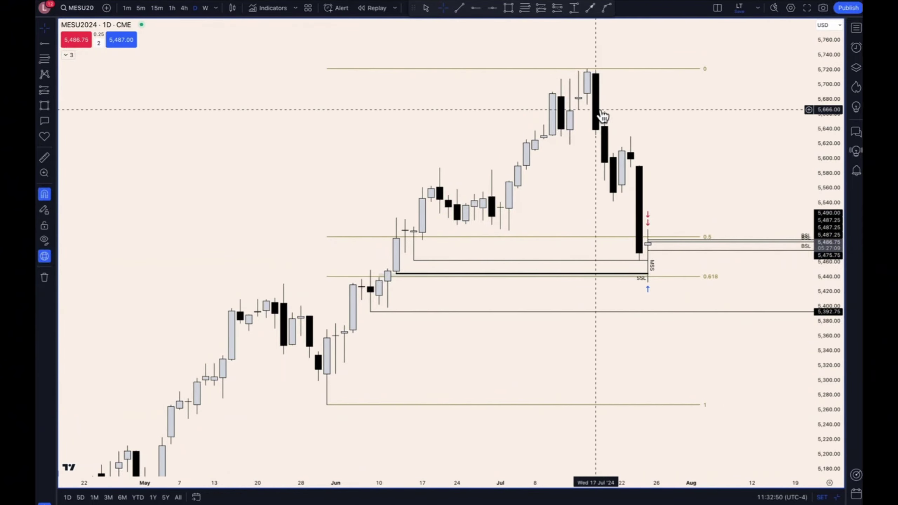
scroll(636, 293, "up", 2)
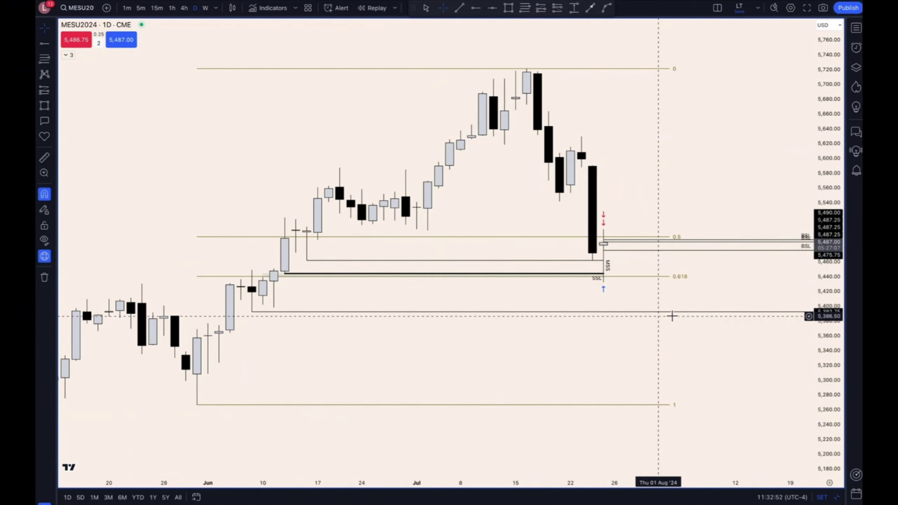
- Examine the shaded daily zone and the SSL line around the 0.618 retracement level up close
left_click_drag(827, 423, 827, 397)
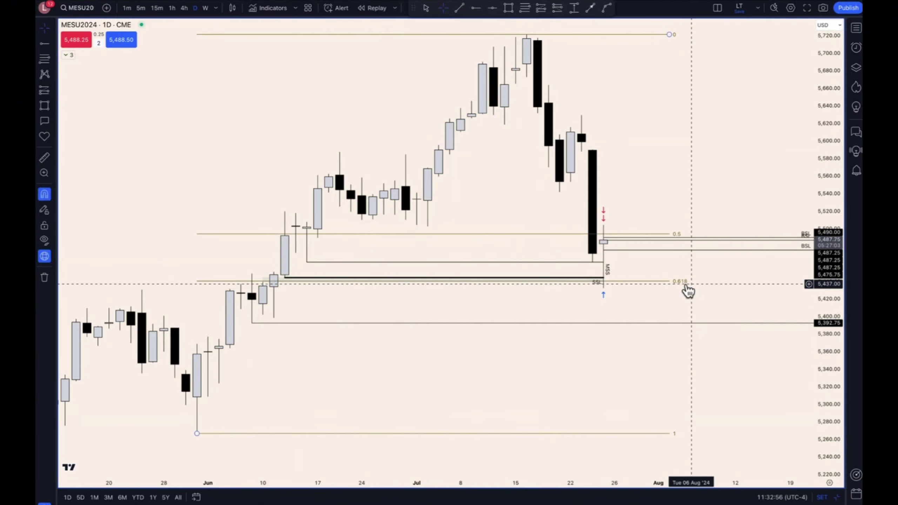
left_click_drag(835, 409, 802, 197)
left_click_drag(565, 359, 565, 369)
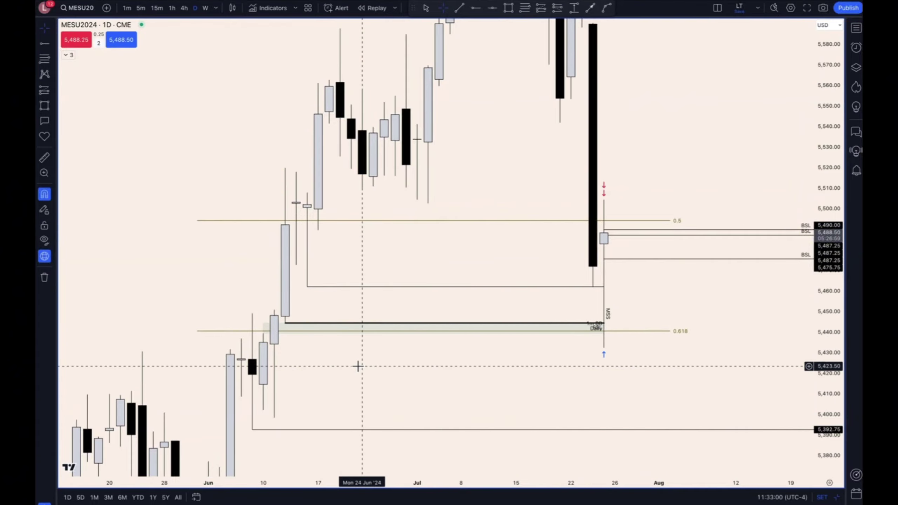
left_click_drag(826, 404, 825, 311)
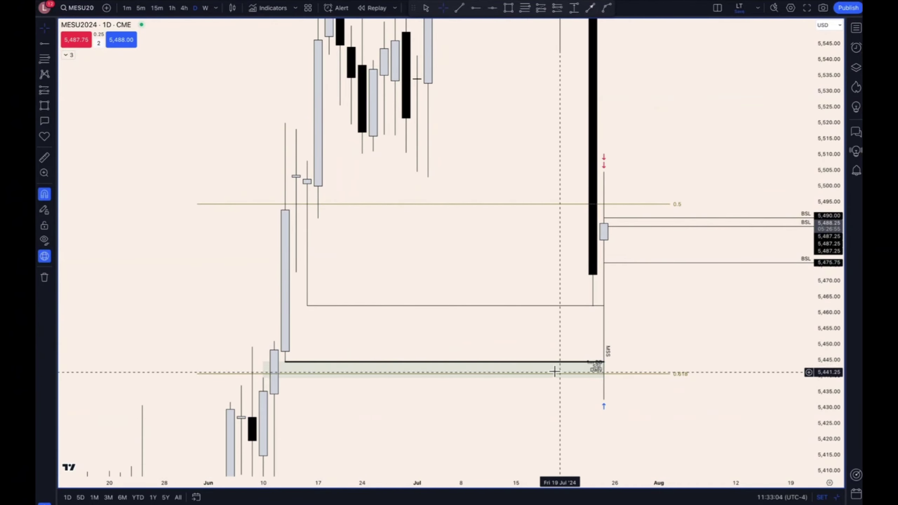
- Switch to the 1-hour timeframe and examine the July 25 reaction from the daily zone up to the BSL levels
left_click(172, 7)
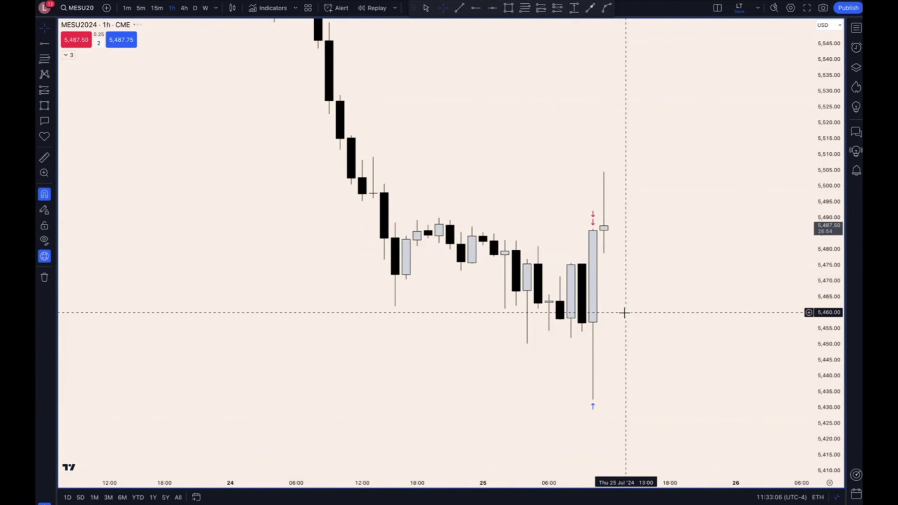
left_click_drag(843, 378, 830, 325)
left_click_drag(758, 328, 709, 282)
scroll(701, 279, "up", 2)
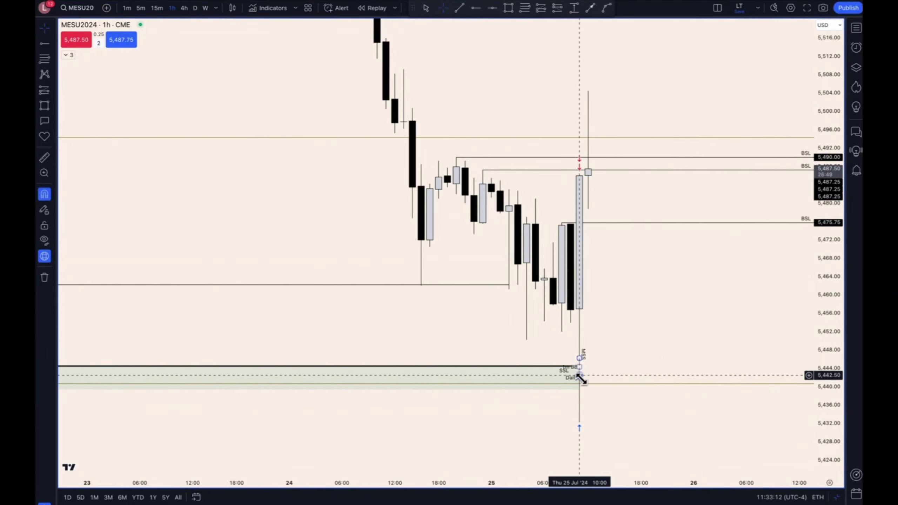
left_click_drag(824, 377, 823, 329)
left_click_drag(683, 313, 657, 364)
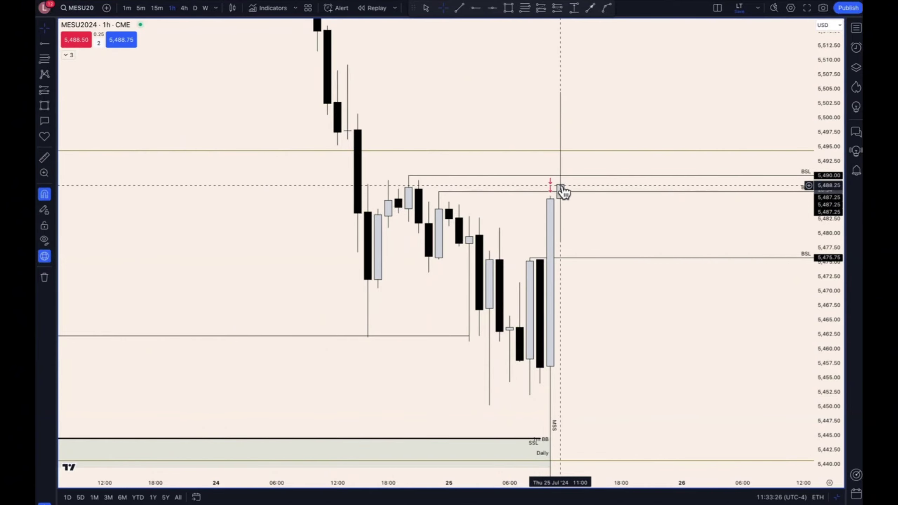
scroll(562, 193, "up", 2)
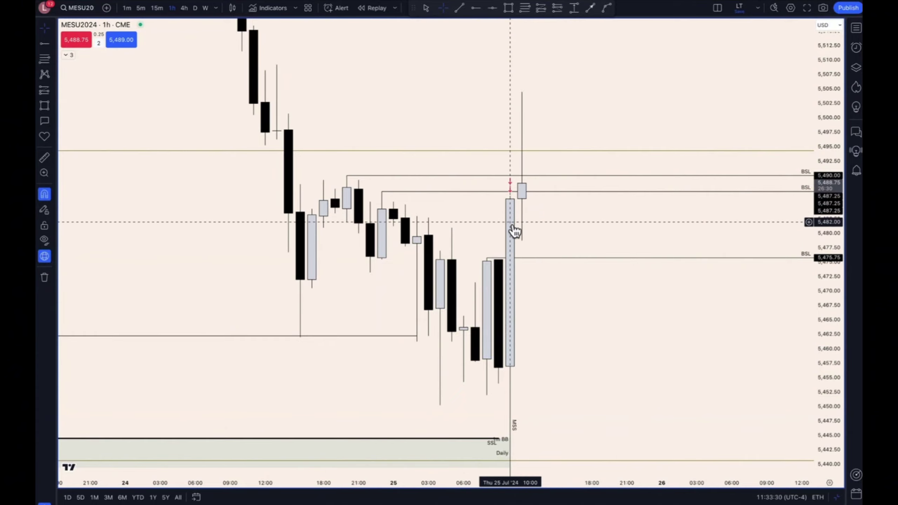
left_click_drag(368, 368, 432, 364)
- On the 15-minute timeframe, draw a horizontal trend line at 5,450.25 from the 04:15 low to the 10:00 candle of July 25
left_click(159, 11)
left_click(157, 8)
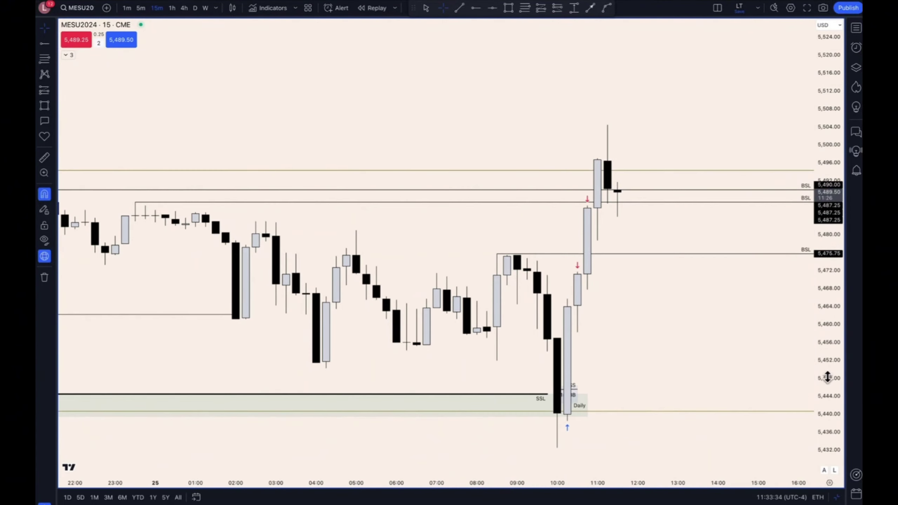
left_click_drag(827, 377, 827, 380)
left_click_drag(752, 364, 750, 337)
scroll(667, 316, "down", 4)
scroll(570, 342, "up", 3)
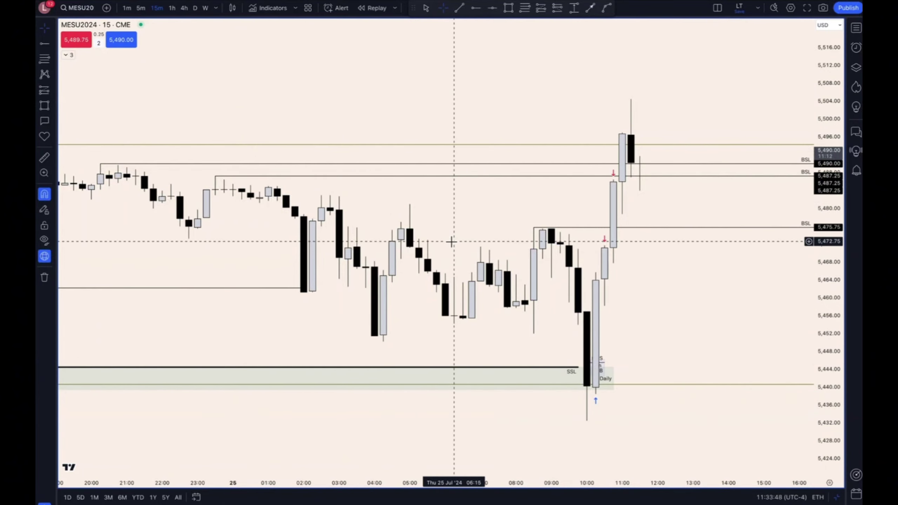
left_click(458, 8)
left_click(383, 341)
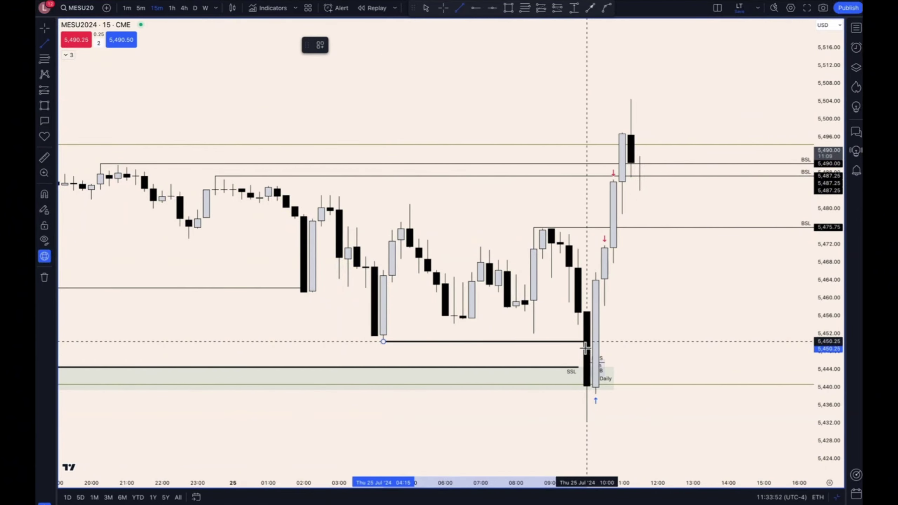
left_click(586, 342)
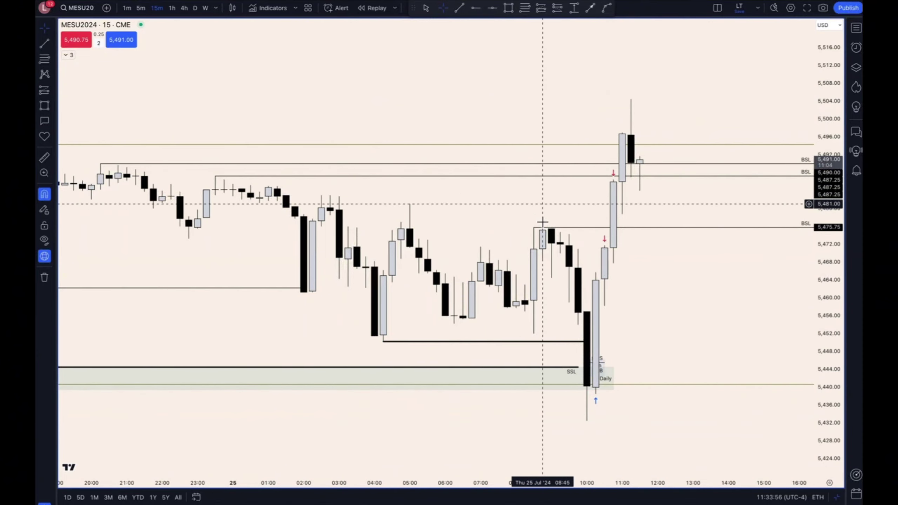
- Examine the 15-minute sell-off through the marked lows and the BSL levels above it
scroll(605, 304, "down", 5)
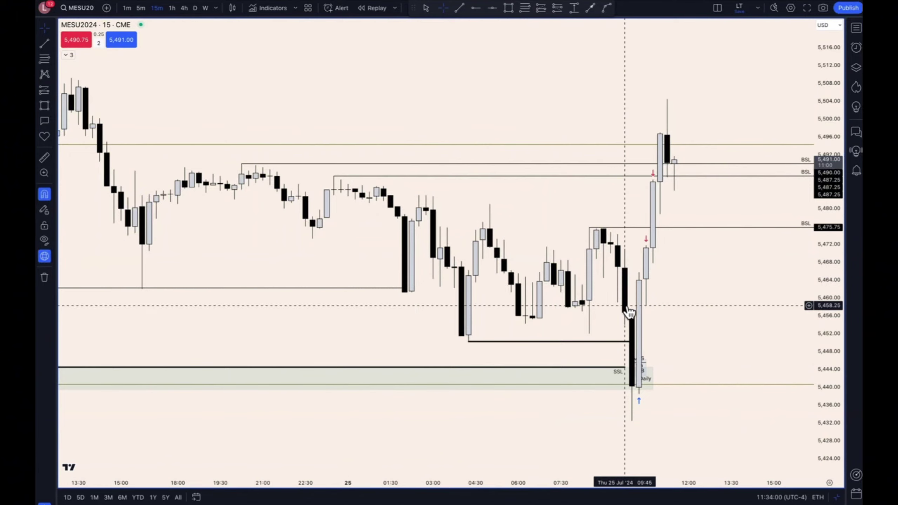
scroll(627, 327, "up", 1)
left_click_drag(699, 311, 682, 338)
scroll(588, 302, "down", 1)
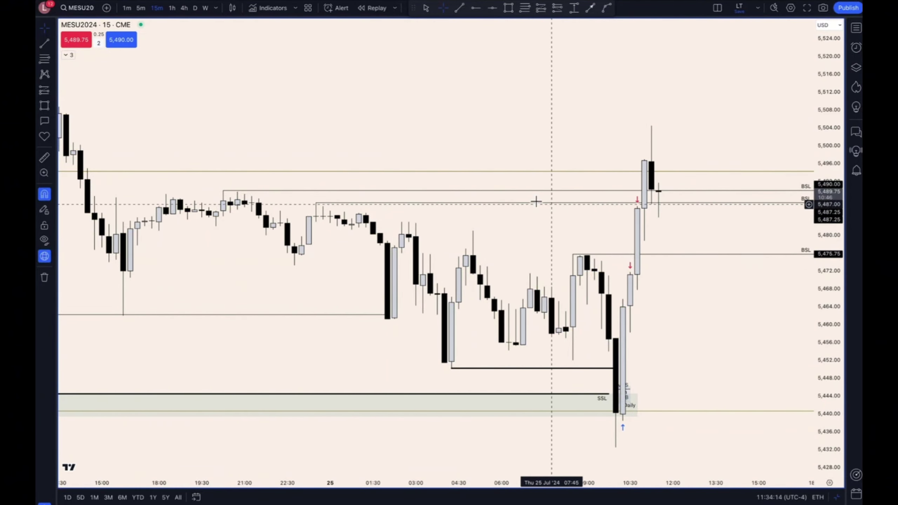
scroll(679, 313, "up", 1)
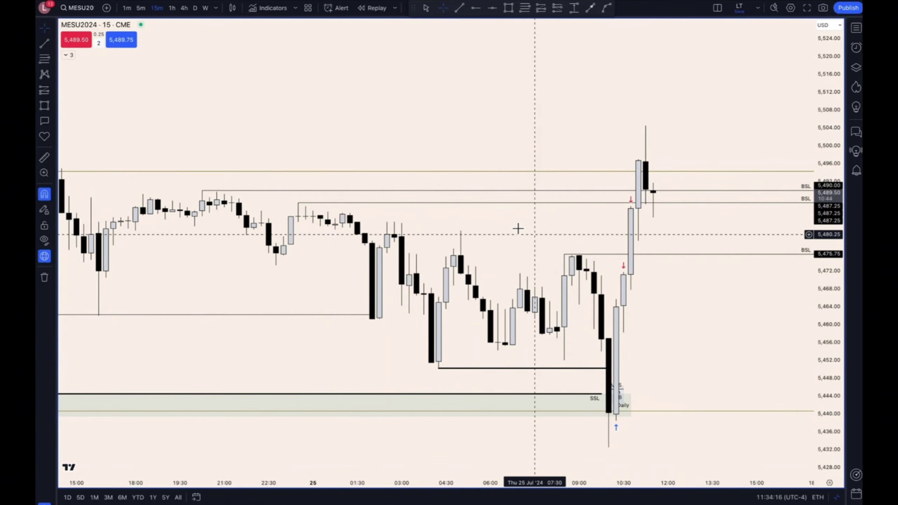
- Switch to the 1-minute timeframe and examine the 1m BB box and the MSS line inside the daily zone
left_click(127, 8)
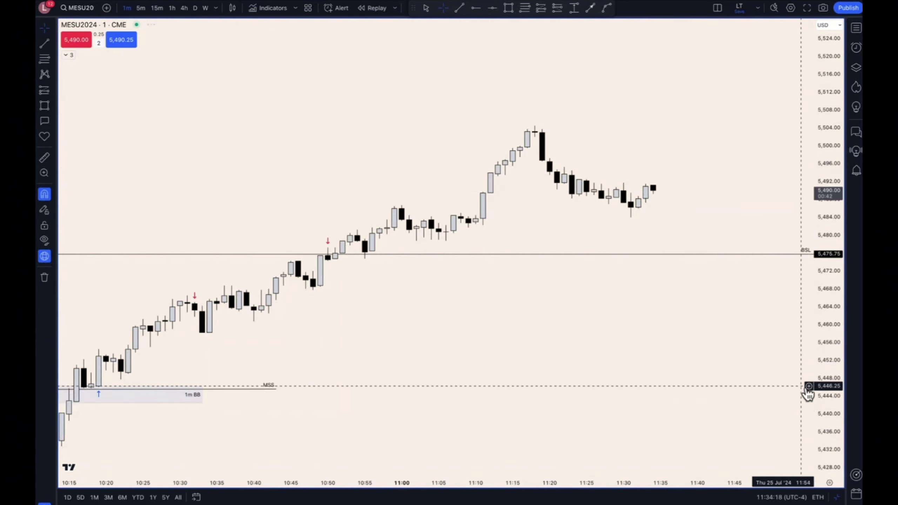
scroll(804, 387, "down", 5)
scroll(735, 381, "up", 5)
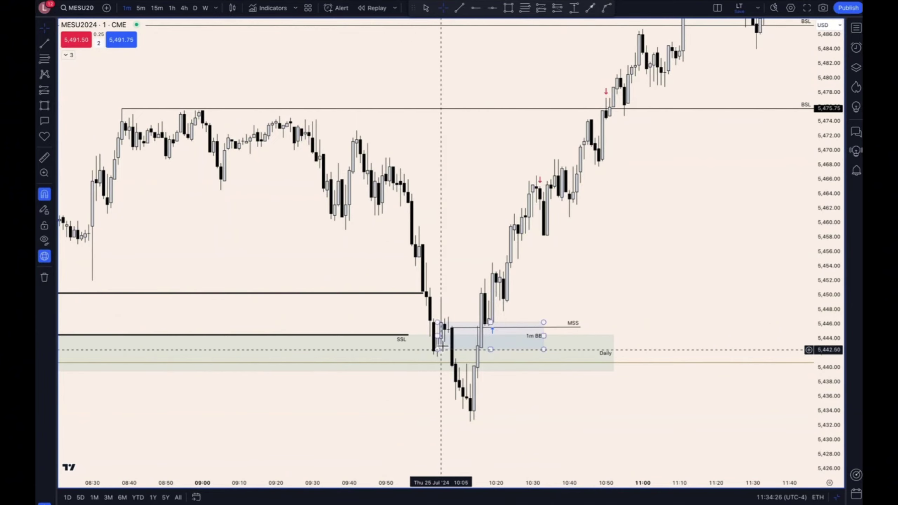
left_click_drag(821, 452, 822, 423)
left_click_drag(691, 349, 727, 303)
scroll(726, 303, "up", 2)
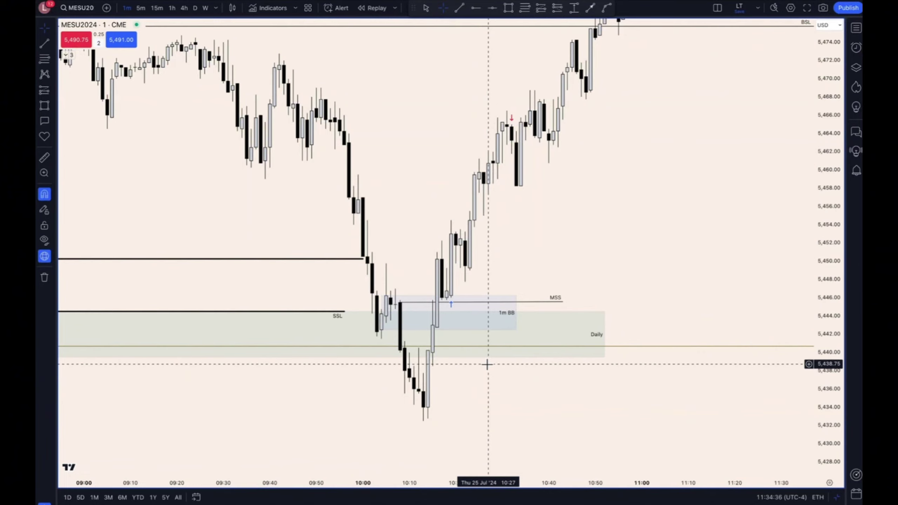
scroll(509, 320, "up", 3)
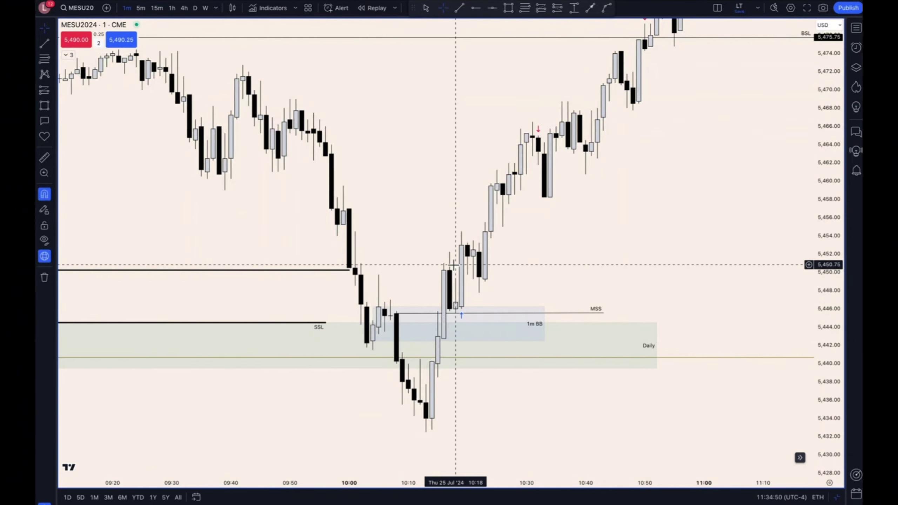
- Inspect the entry arrow at the 1m BB box together with the rally that follows it
left_click_drag(829, 259, 829, 290)
left_click_drag(707, 263, 694, 306)
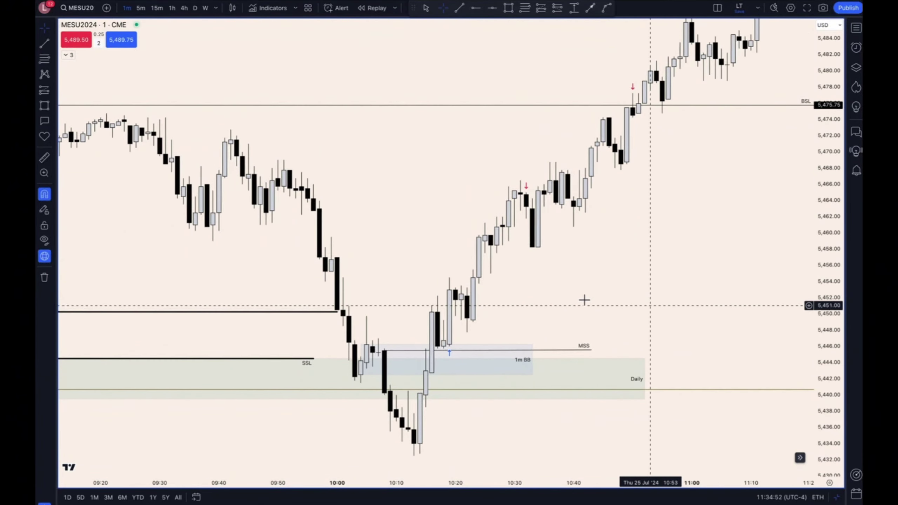
scroll(542, 326, "down", 2)
scroll(535, 337, "down", 1)
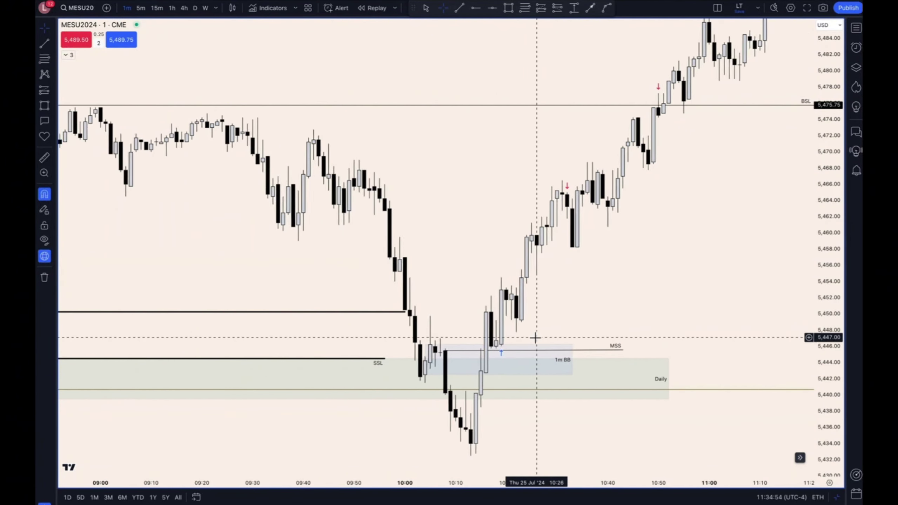
left_click_drag(822, 244, 821, 263)
left_click_drag(676, 291, 694, 297)
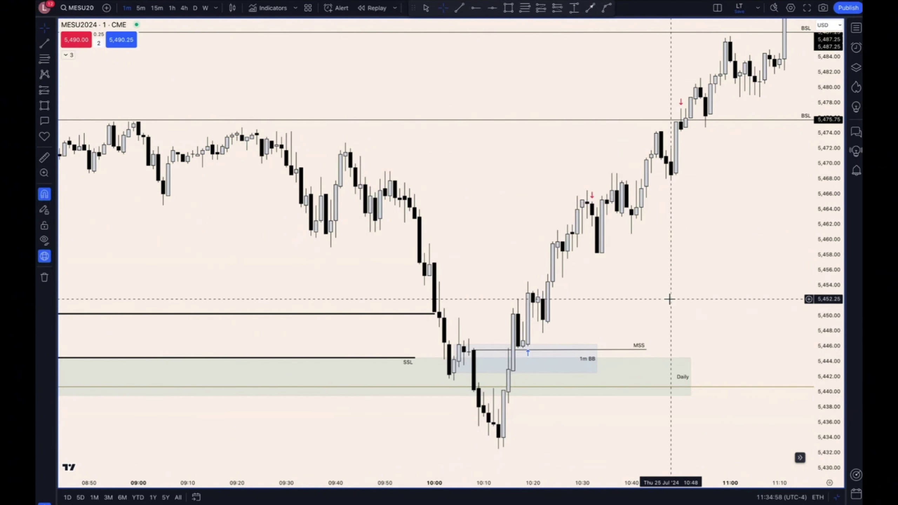
left_click(527, 351)
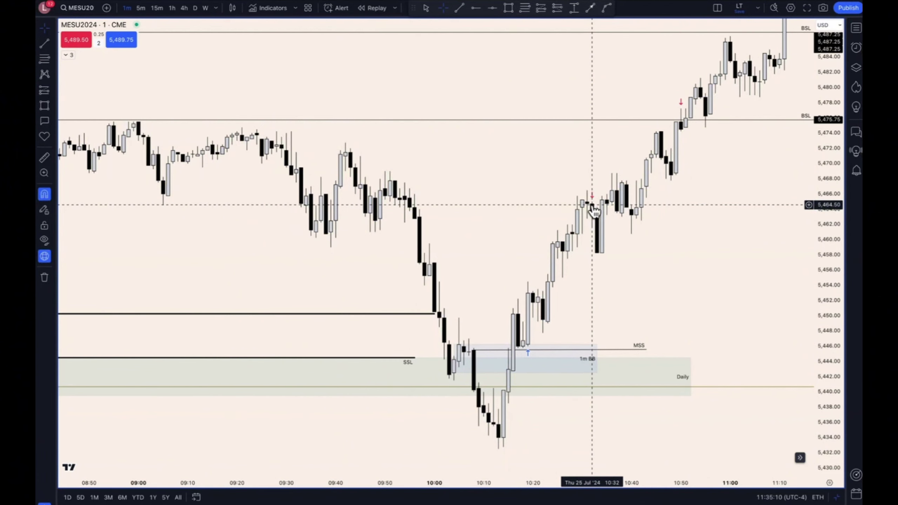
- Examine the two exit arrows and the price run through the BSL levels on the 1-minute chart
scroll(594, 209, "down", 1)
left_click_drag(840, 175, 824, 244)
left_click_drag(750, 217, 706, 300)
scroll(706, 301, "down", 2)
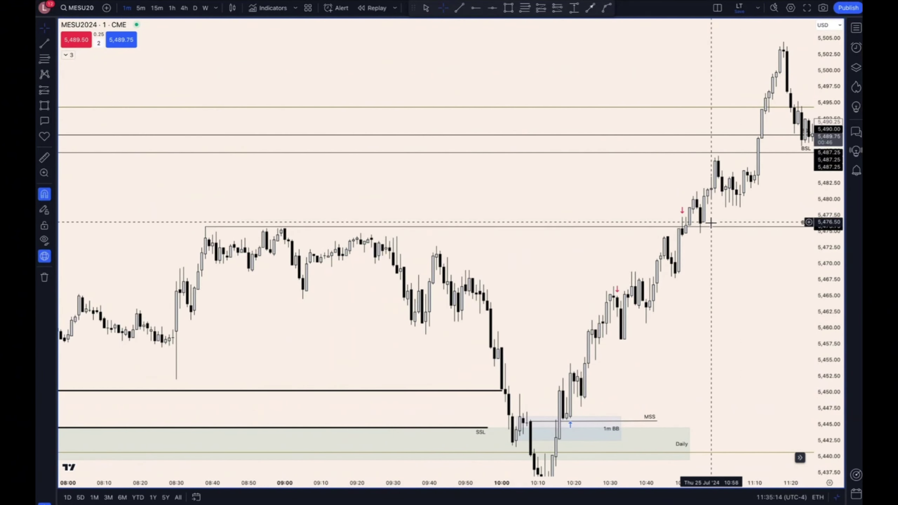
left_click_drag(825, 256, 825, 287)
left_click_drag(772, 298, 693, 331)
left_click_drag(829, 206, 829, 238)
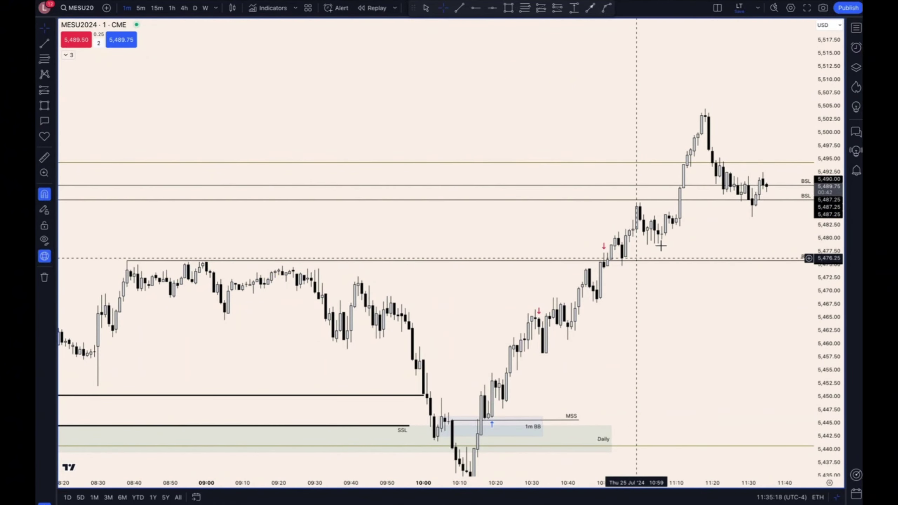
left_click_drag(825, 324, 825, 303)
left_click_drag(744, 320, 742, 311)
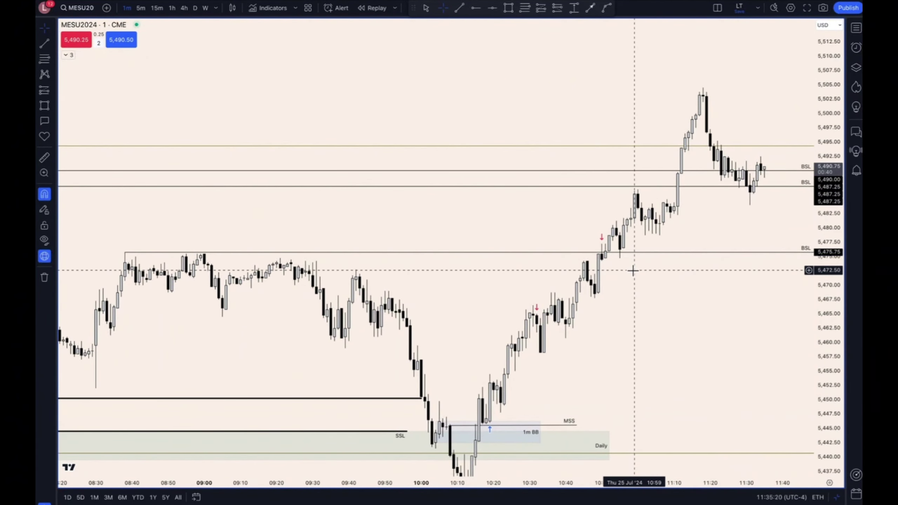
- Trace the BSL lines back to the earlier highs from which they are drawn
scroll(665, 304, "down", 5)
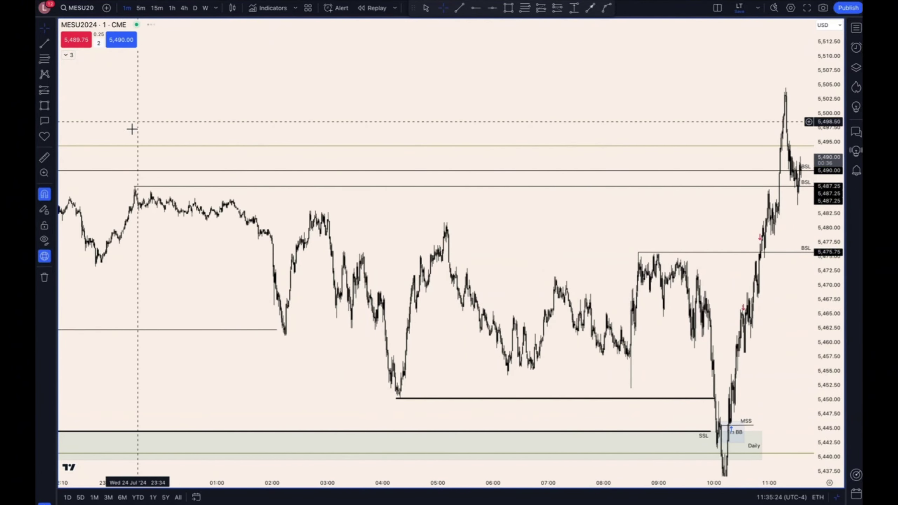
scroll(266, 173, "down", 5)
scroll(599, 234, "up", 6)
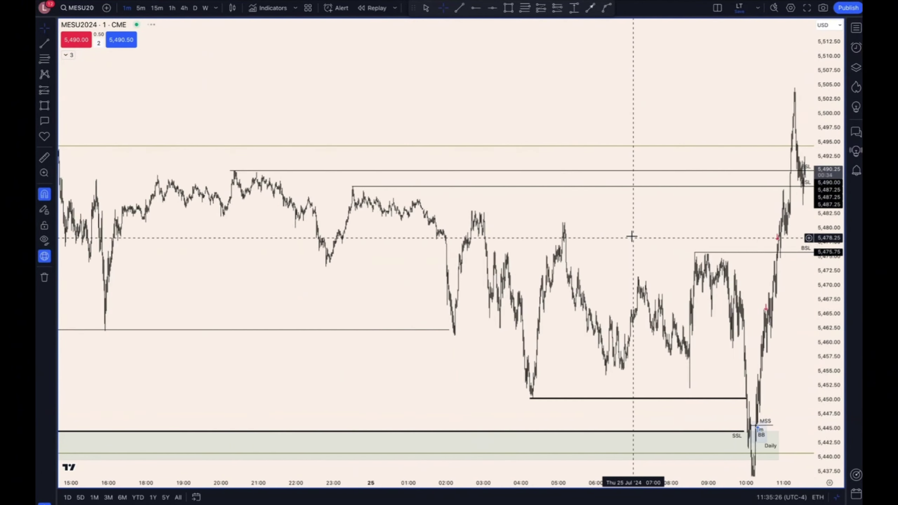
scroll(614, 279, "up", 2)
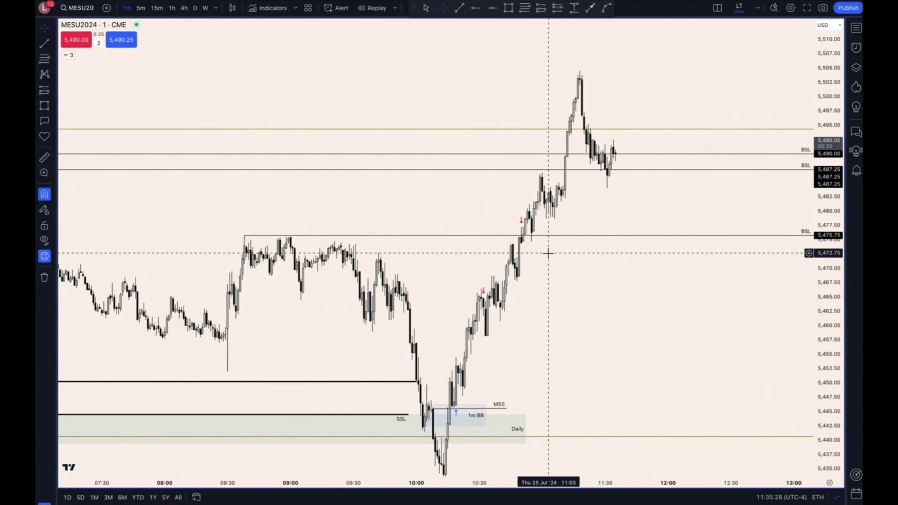
- Review the whole 1-minute move from the low below the daily zone to the high above the BSL levels
left_click_drag(823, 312, 823, 328)
left_click_drag(657, 325, 685, 304)
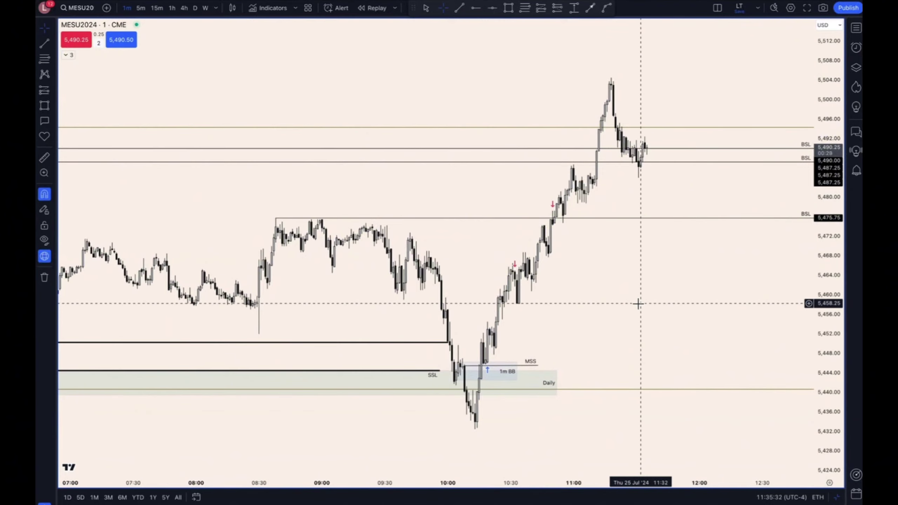
left_click_drag(593, 307, 625, 311)
left_click_drag(822, 392, 790, 359)
scroll(682, 325, "up", 2)
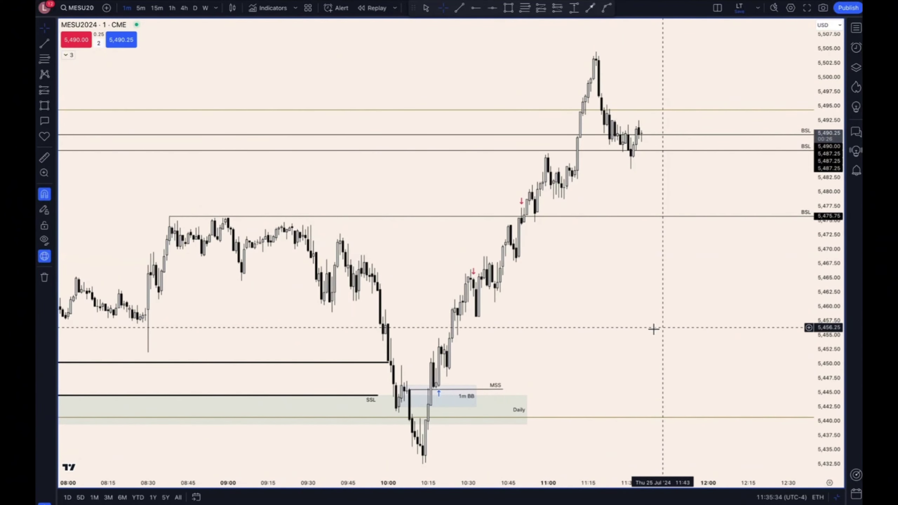
scroll(634, 317, "left", 5)
scroll(634, 313, "up", 2)
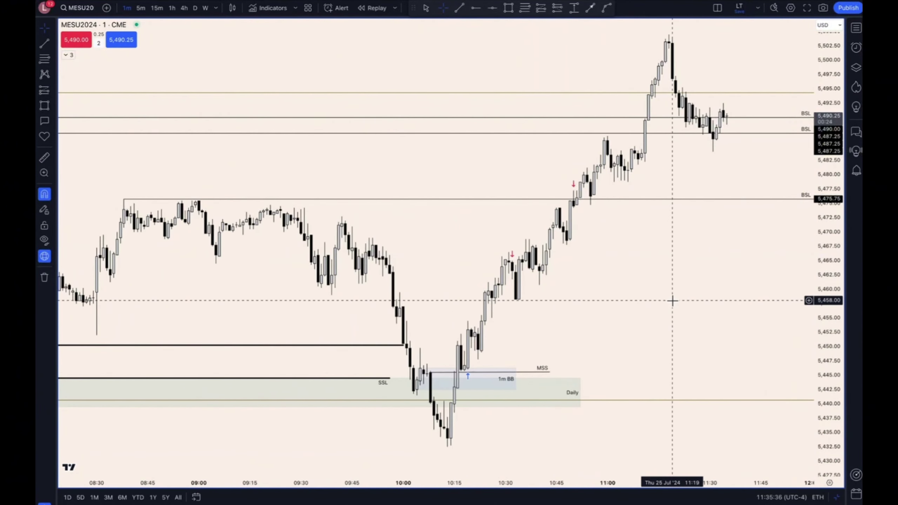